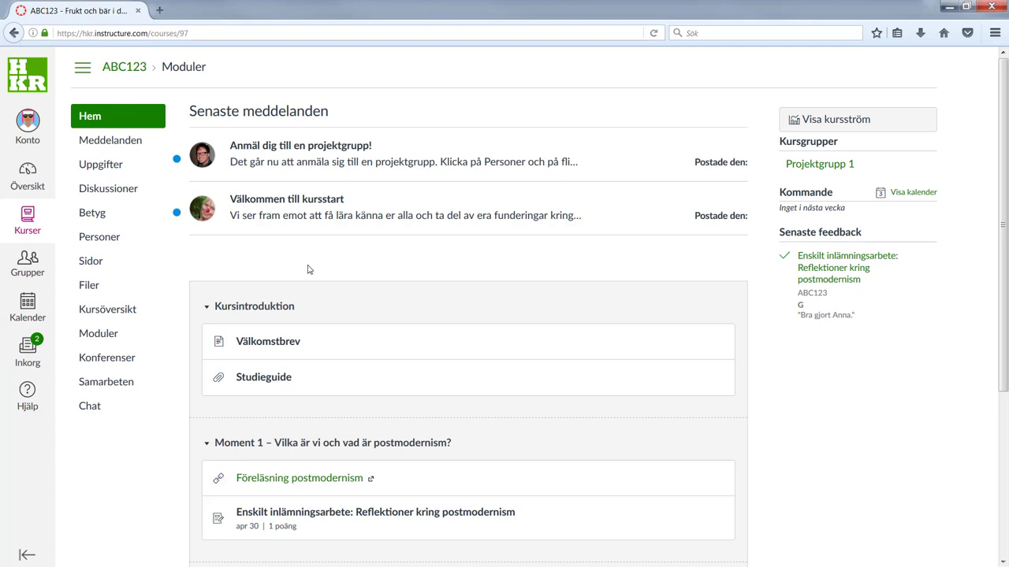
- Create and save a course discussion titled "Studiebesök på Balsgård" that invites classmates on a study visit and links to the SLU page
click(112, 194)
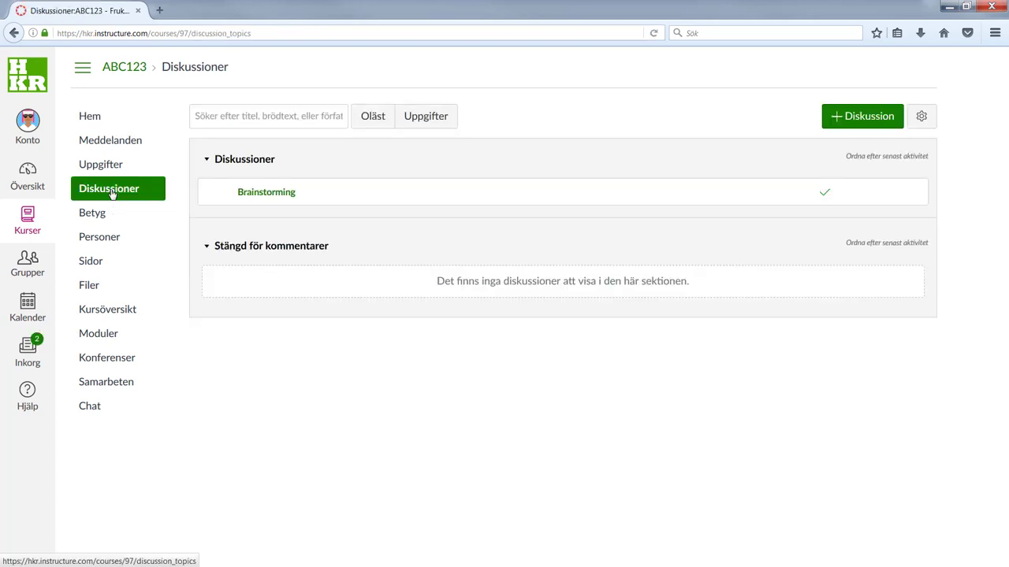
click(855, 117)
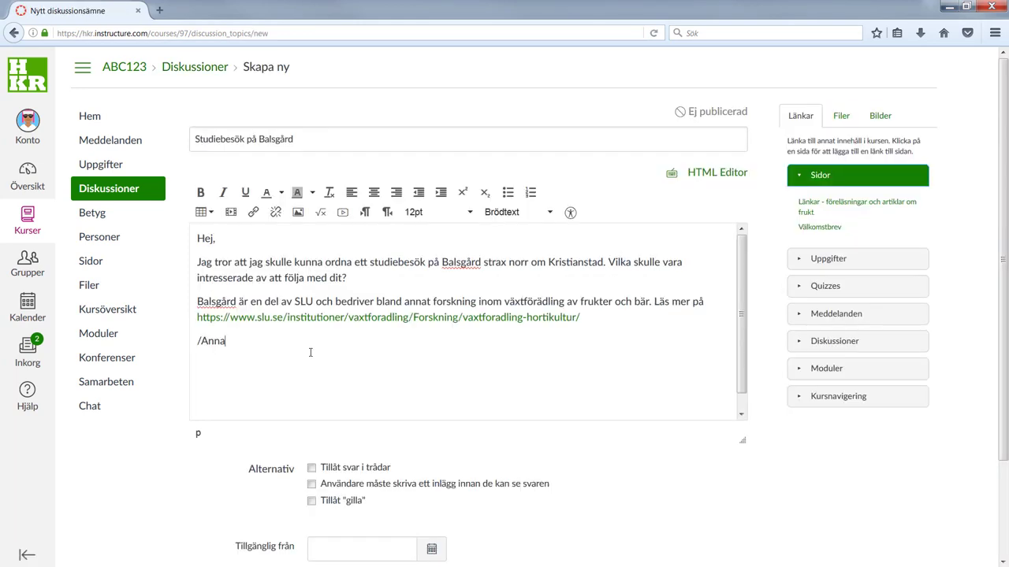
scroll(671, 484, down, 3)
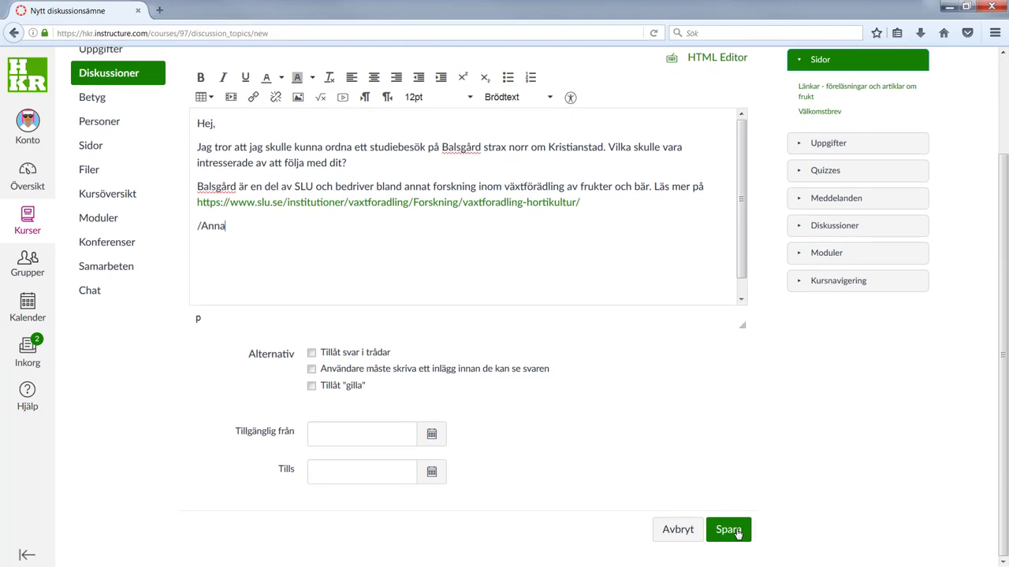
click(729, 529)
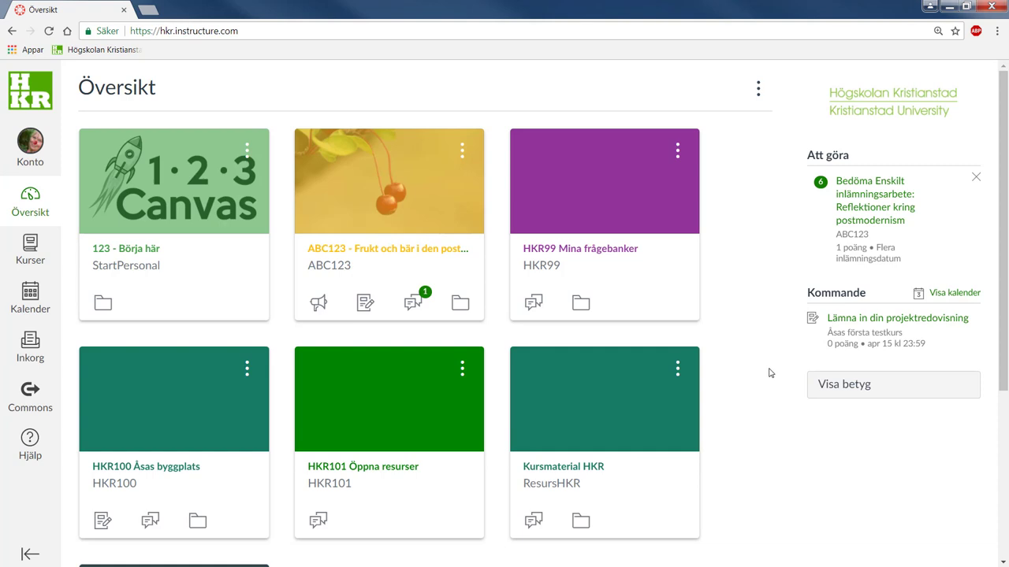
- From the teacher's overview, open the ABC123 discussion "Studiebesök på Balsgård" and post the reply "Bra initiativ!"
click(414, 305)
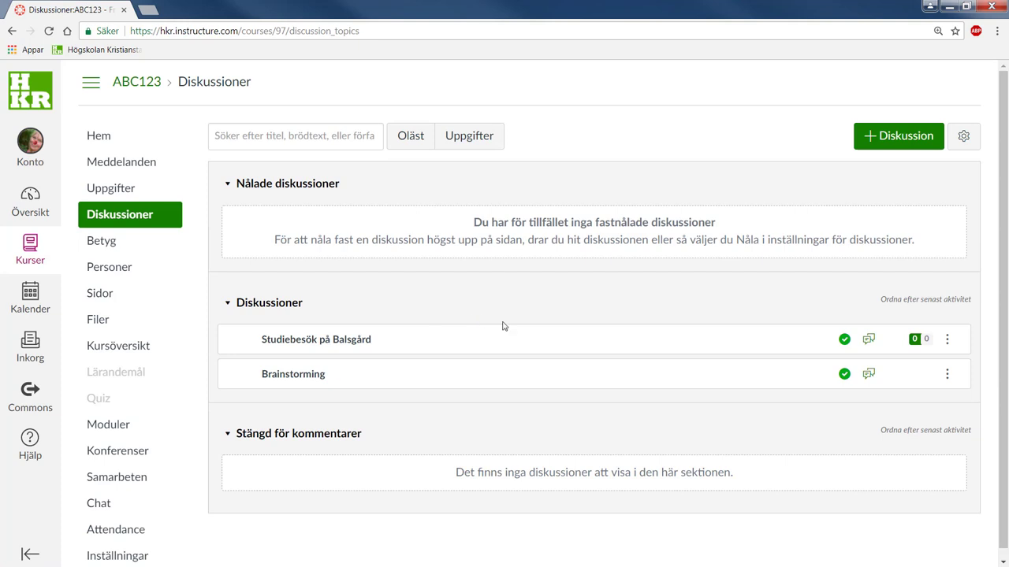
click(355, 339)
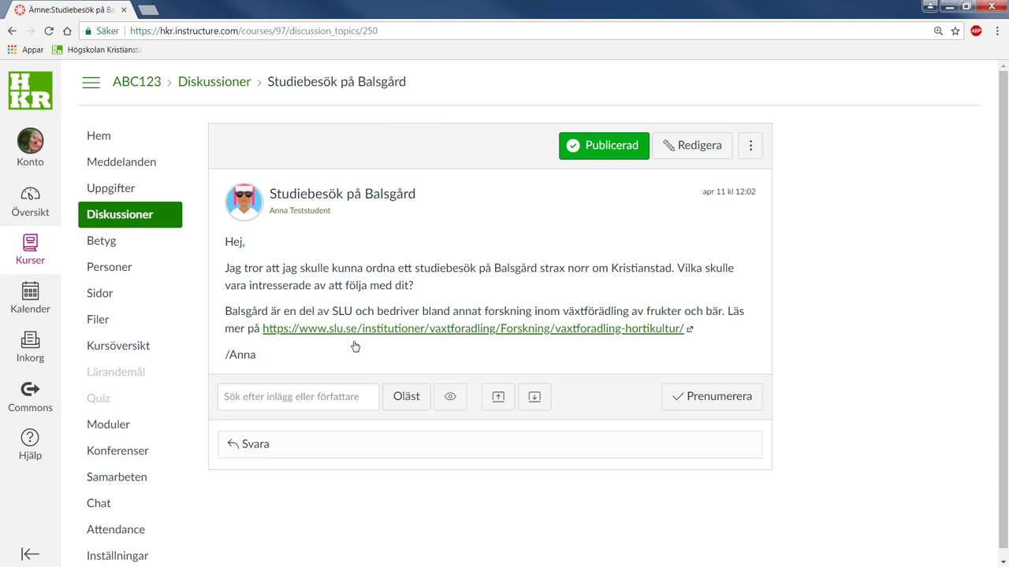
click(304, 446)
text(Bra initiativ!)
scroll(788, 455, down, 3)
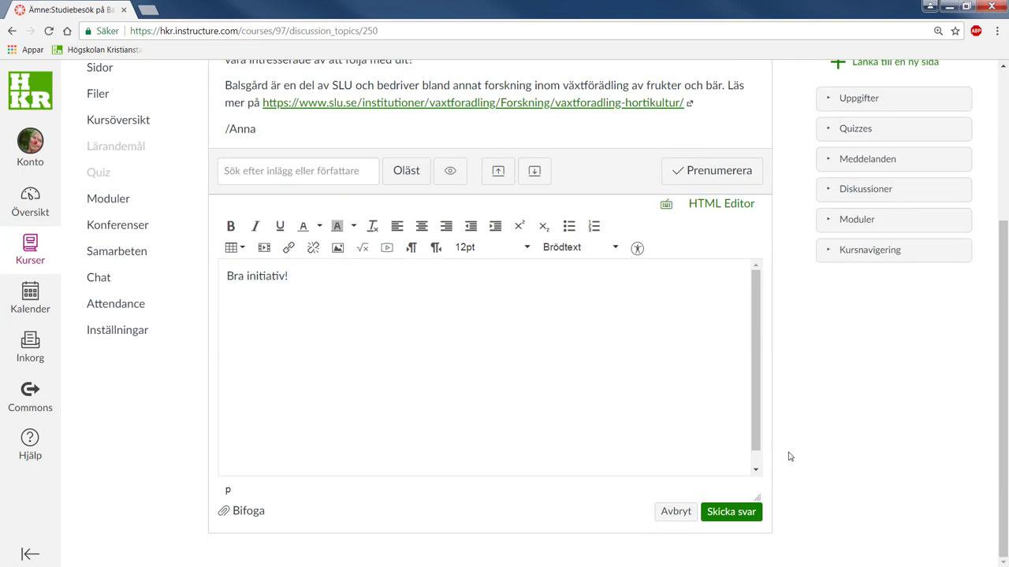
click(732, 513)
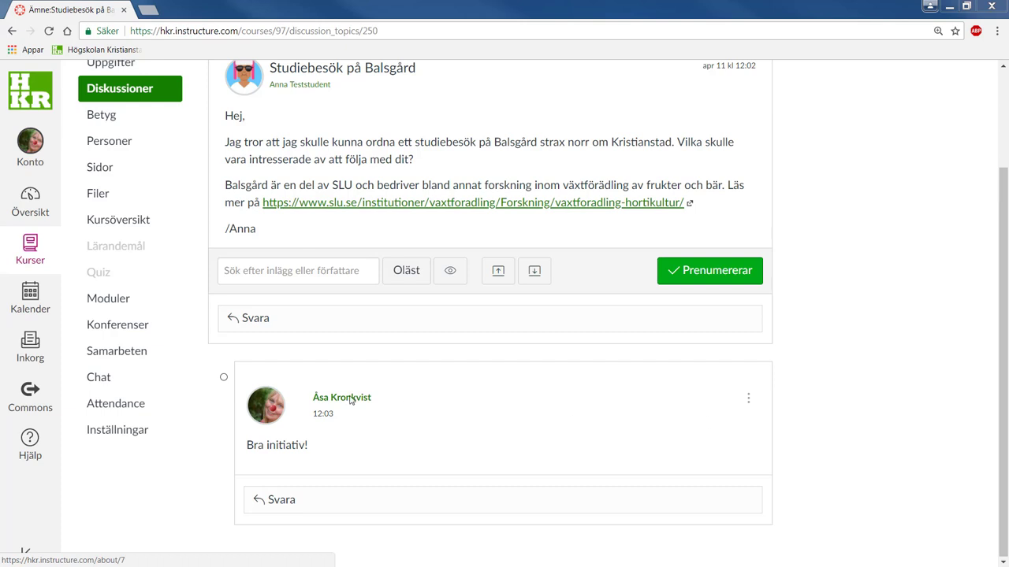
- Add a new discussion topic named "Presentera dig och din fruktiga bakgrund" to the course module Moment 1
click(109, 298)
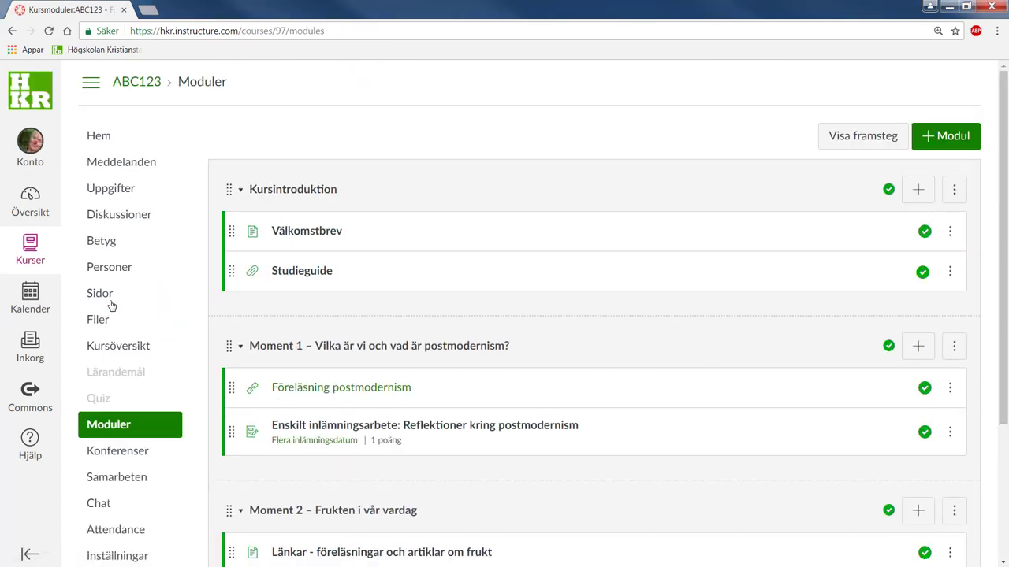
click(917, 347)
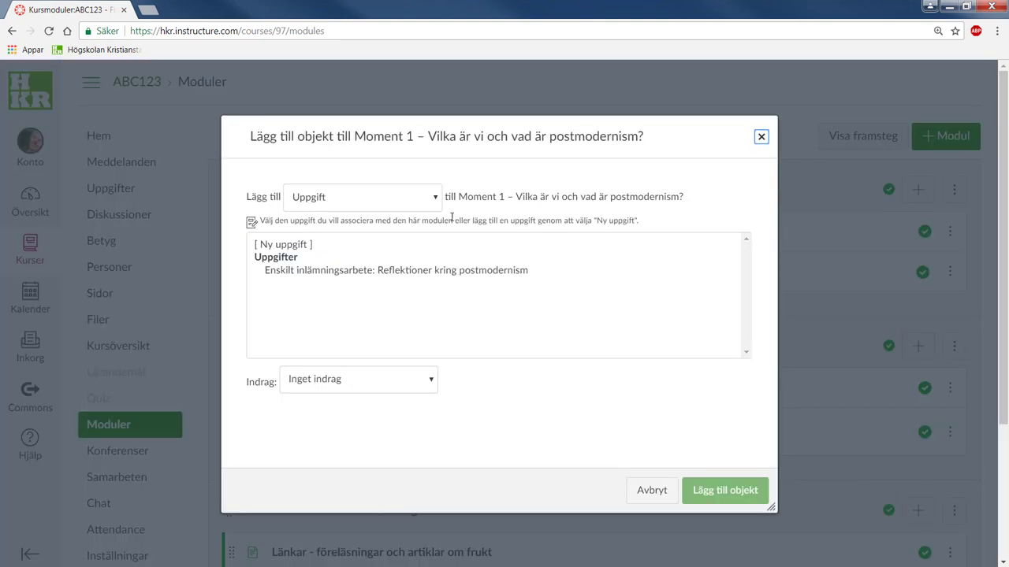
click(417, 198)
click(347, 268)
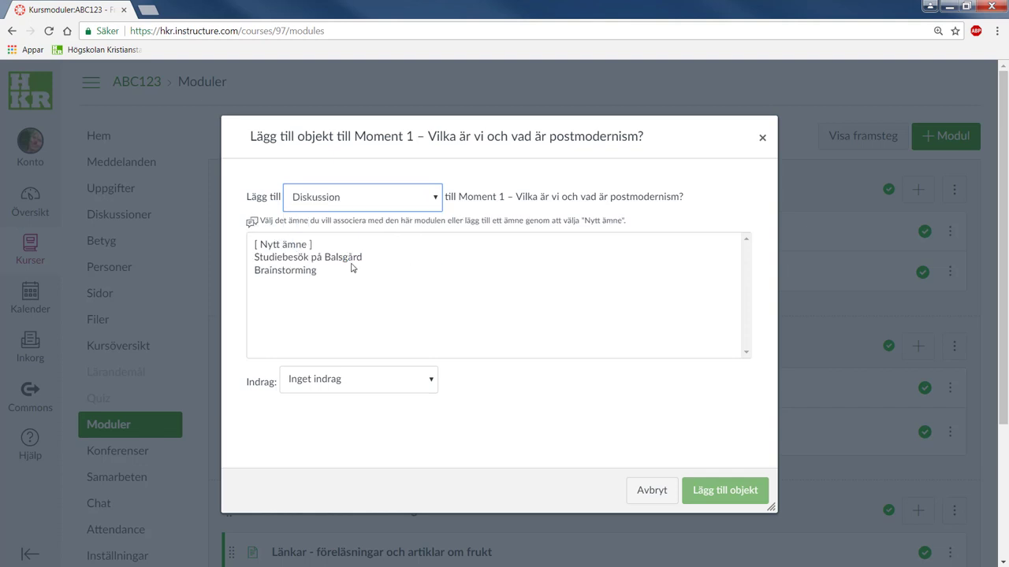
click(293, 246)
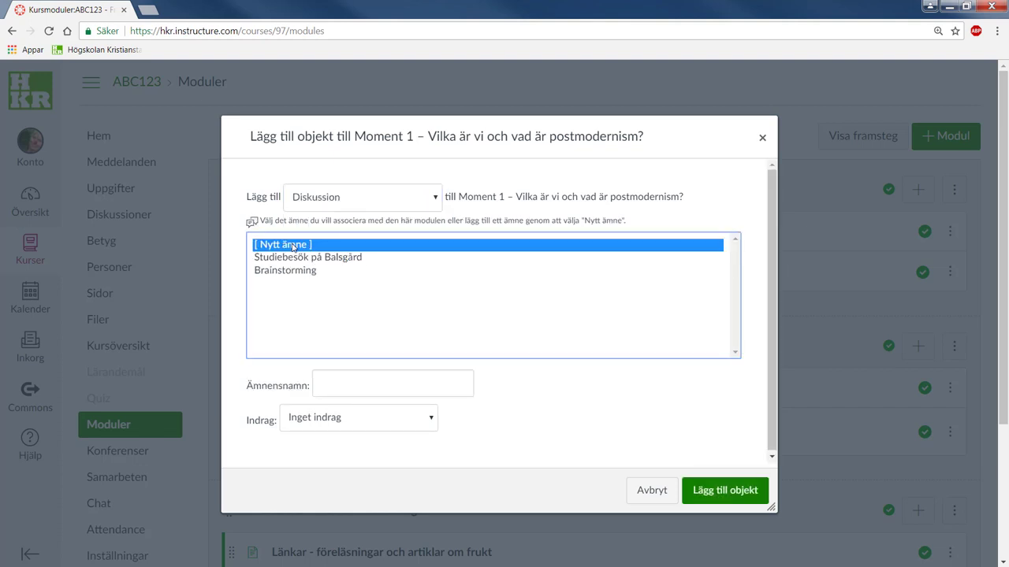
click(361, 386)
key(ctrl+v)
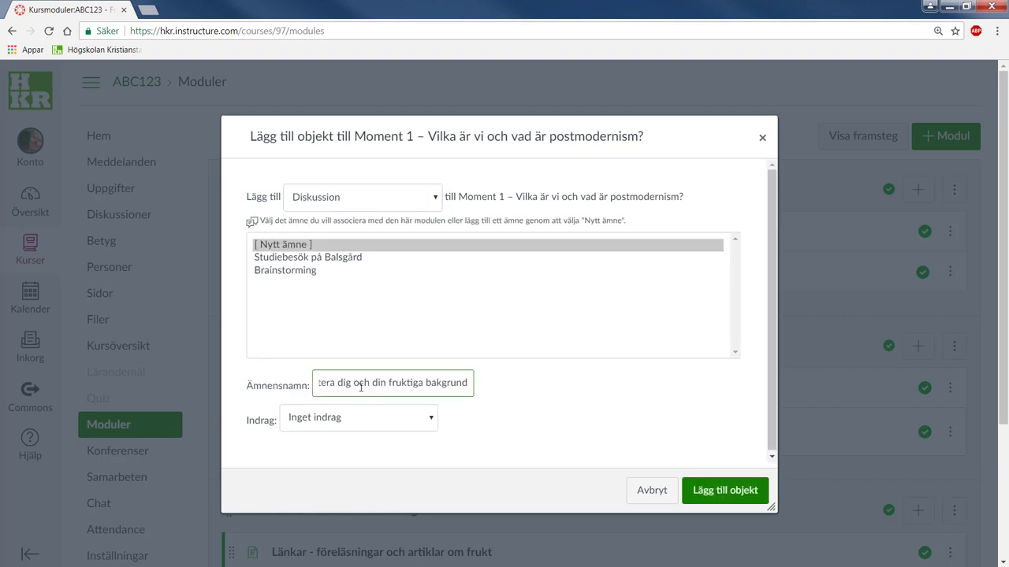
click(719, 491)
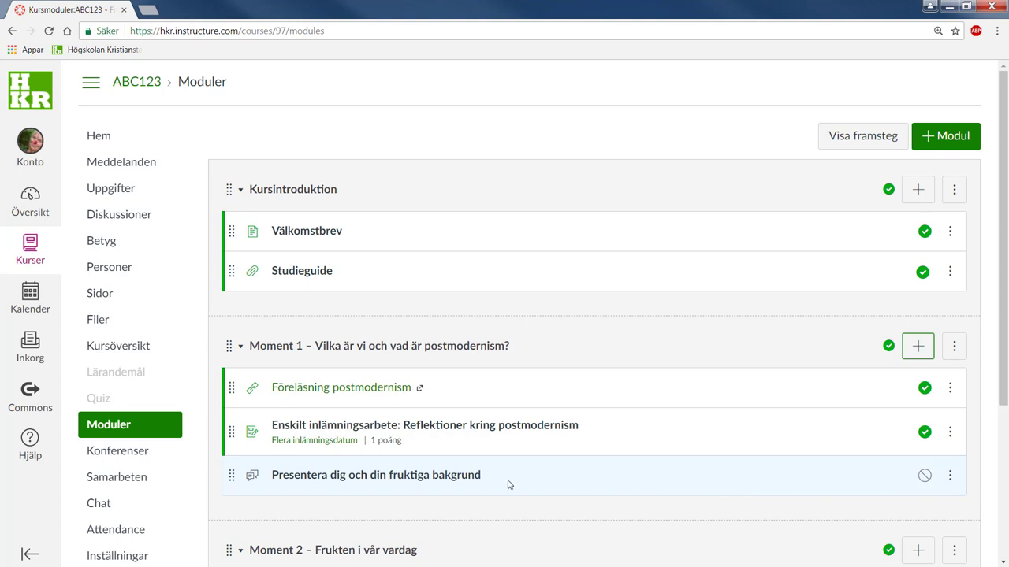
- Edit the new discussion, adding instructions for a short self-presentation with a profile picture tip, and make it graded (Betygsatt)
click(473, 483)
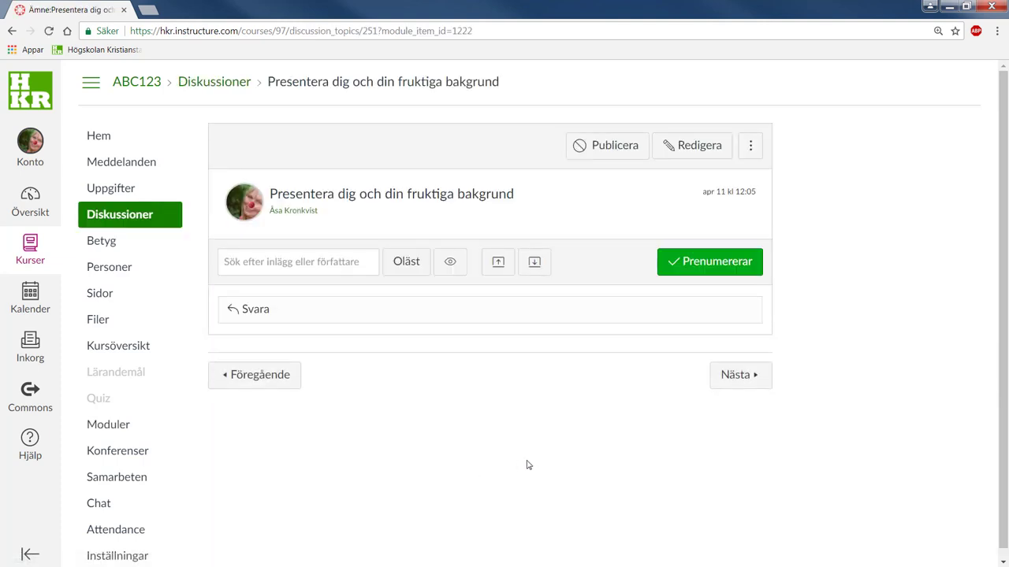
click(692, 147)
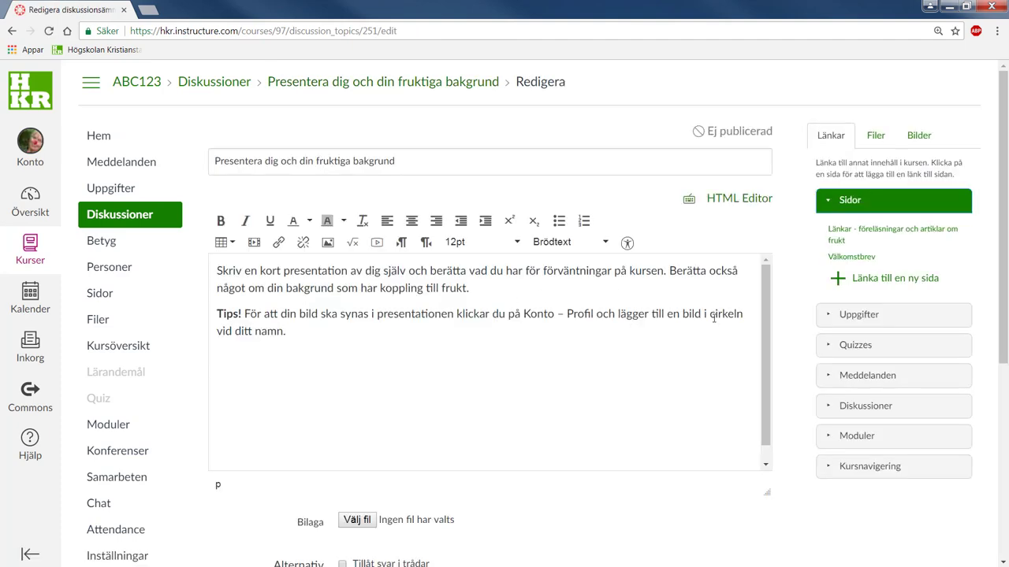
scroll(783, 314, down, 4)
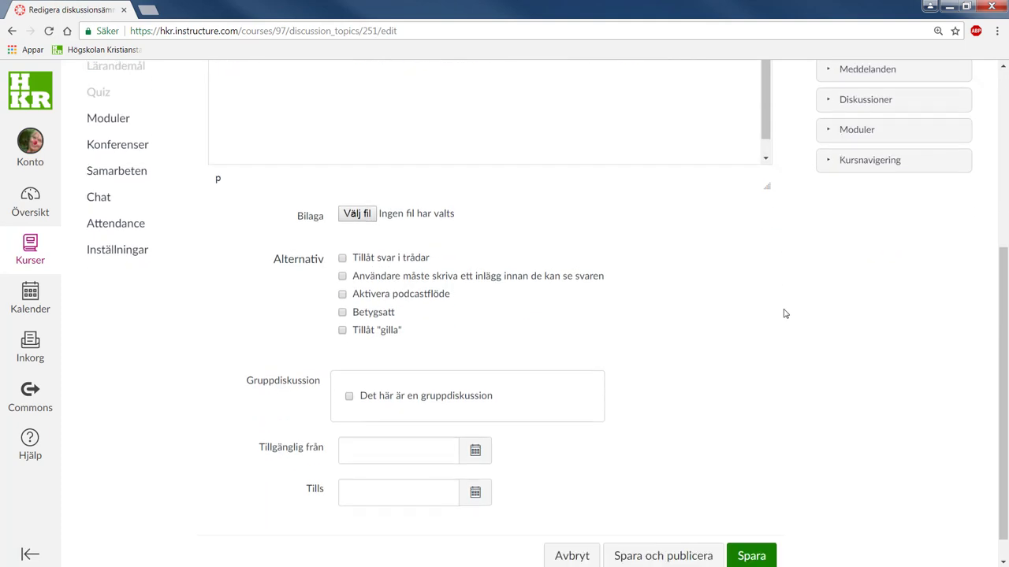
click(343, 313)
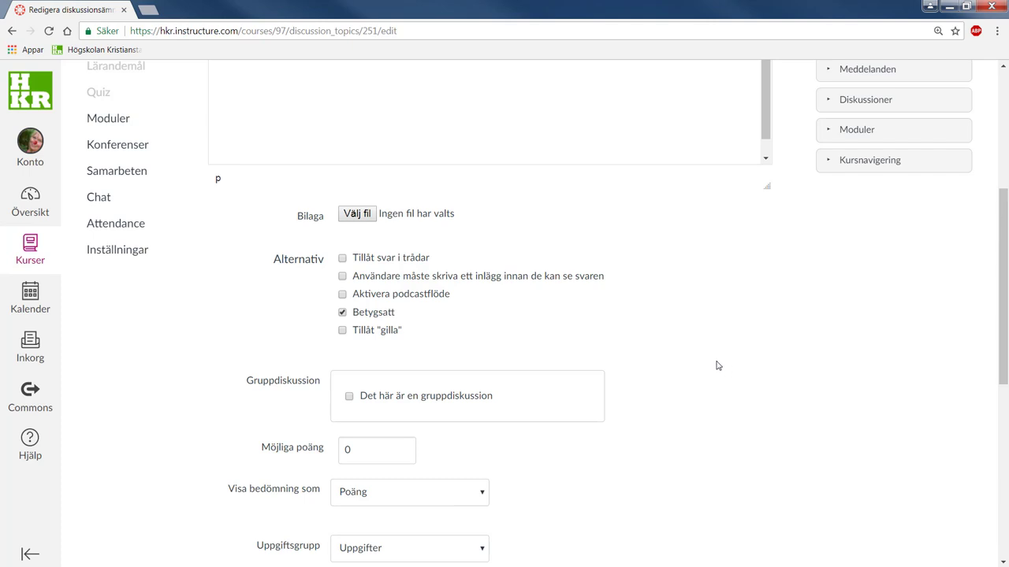
- Set the discussion's possible points to 1 and its grade display to Färdig/Ofärdig
scroll(718, 366, down, 2)
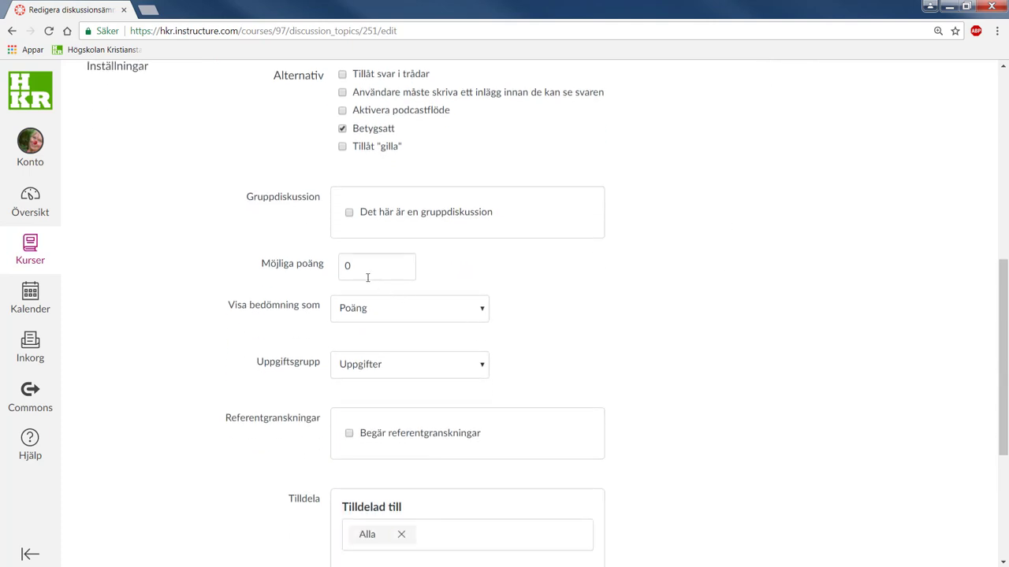
double_click(348, 265)
text(1)
click(628, 323)
click(483, 315)
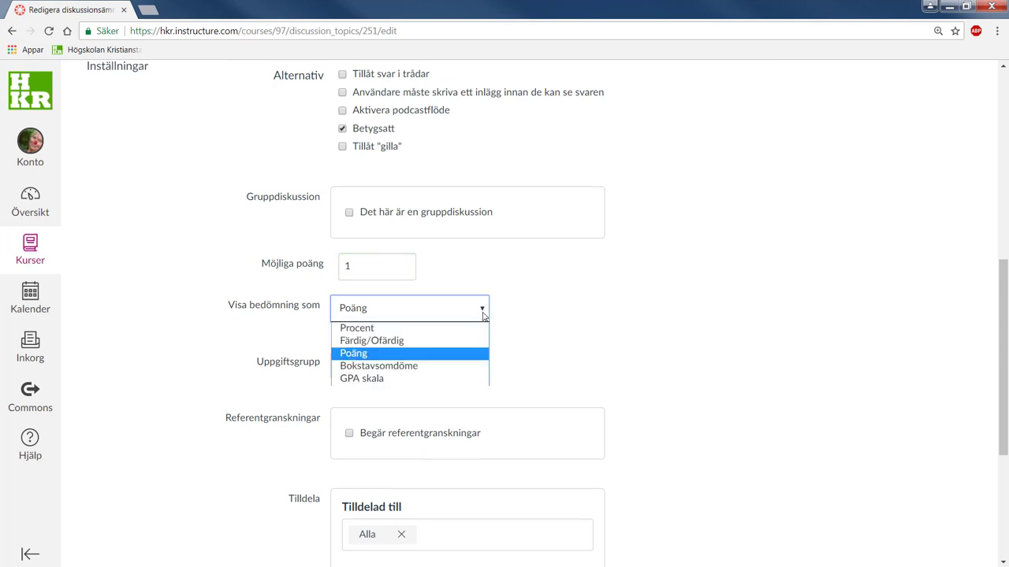
click(388, 342)
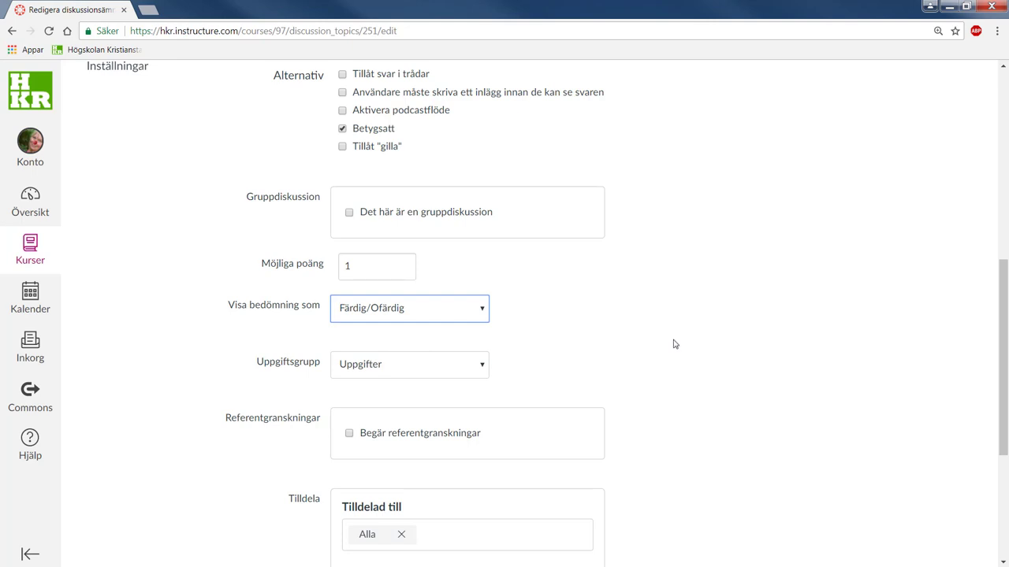
- Set the discussion's due date to April 19 at 23:59 for everyone, and save and publish it
scroll(674, 343, down, 4)
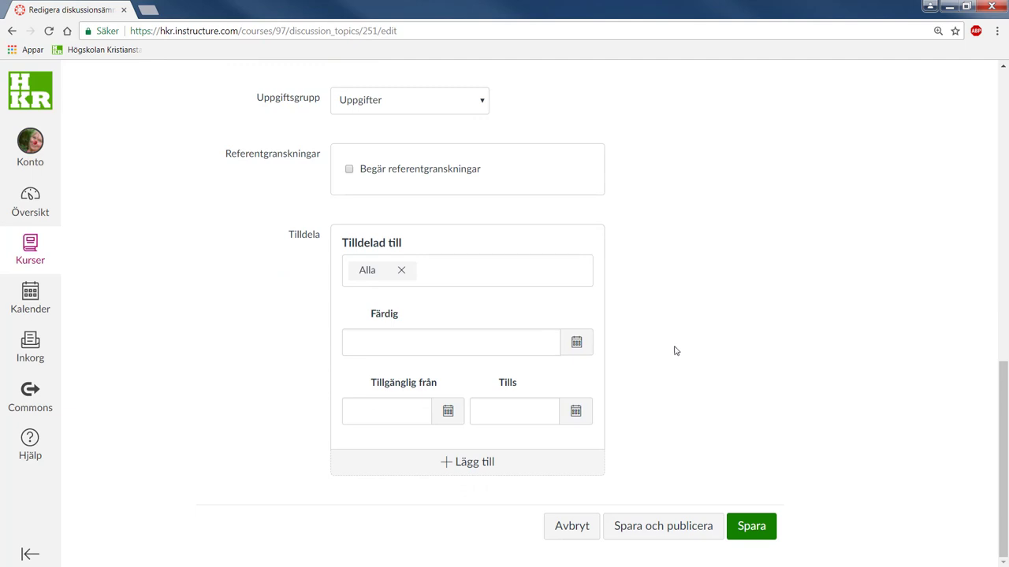
click(578, 344)
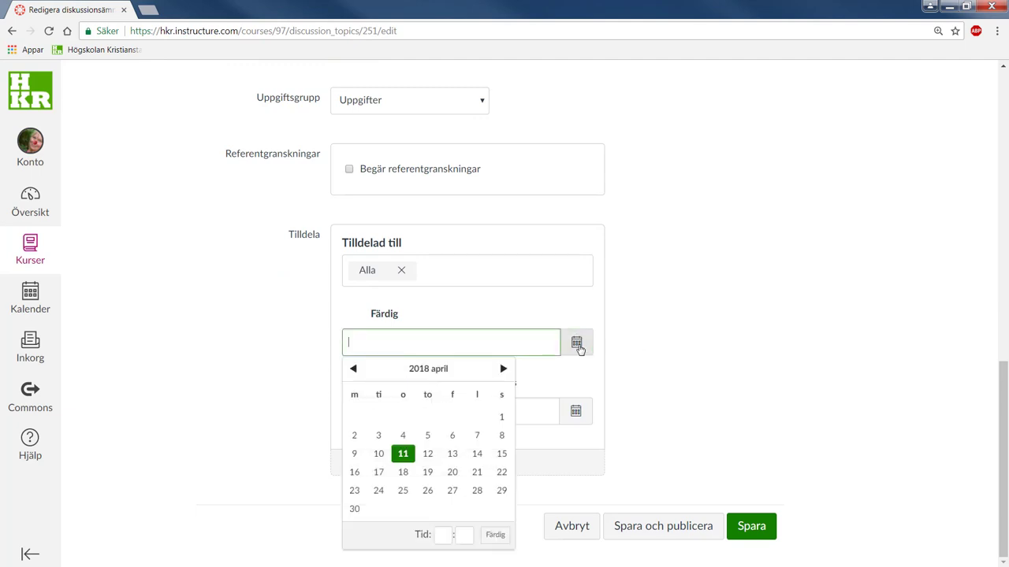
click(426, 474)
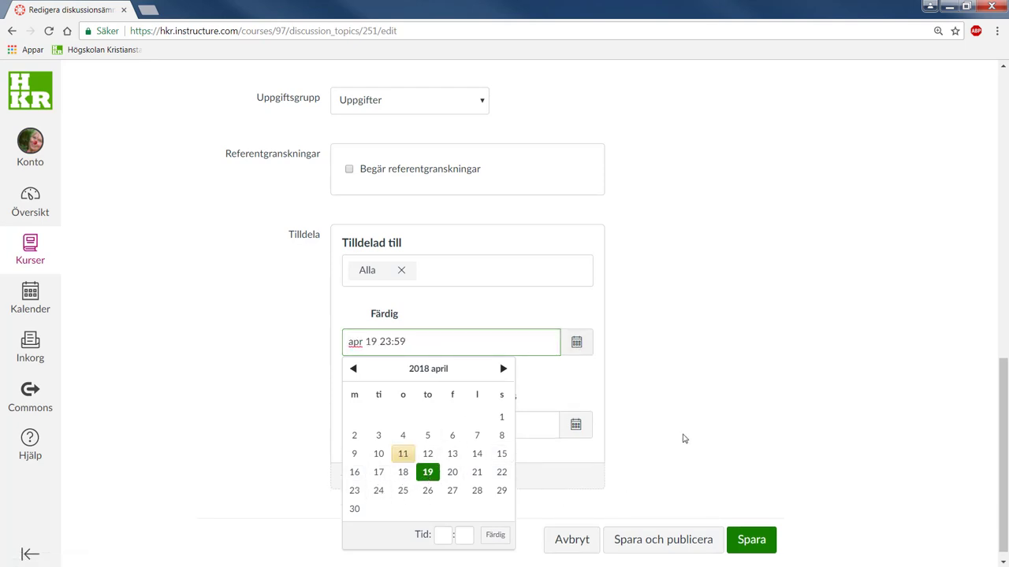
click(684, 439)
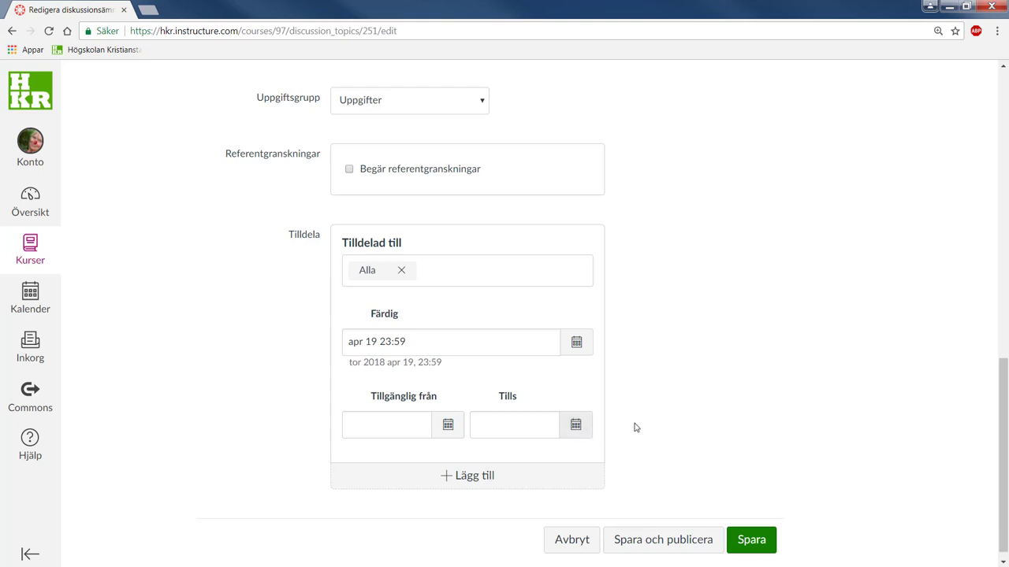
click(687, 542)
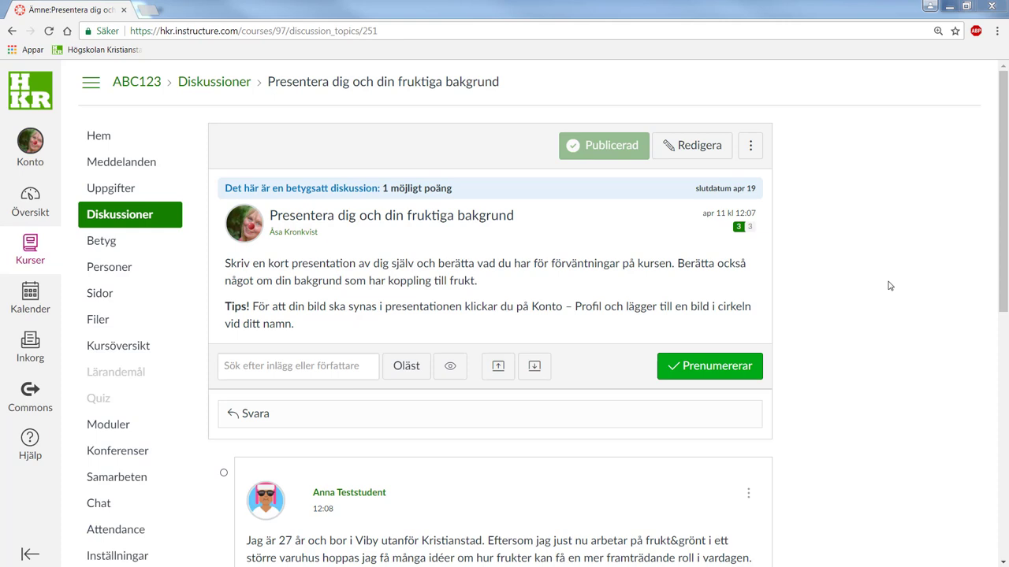
- Open "Presentera dig och din fruktiga bakgrund" in SpeedGrader from the course gradebook
click(126, 249)
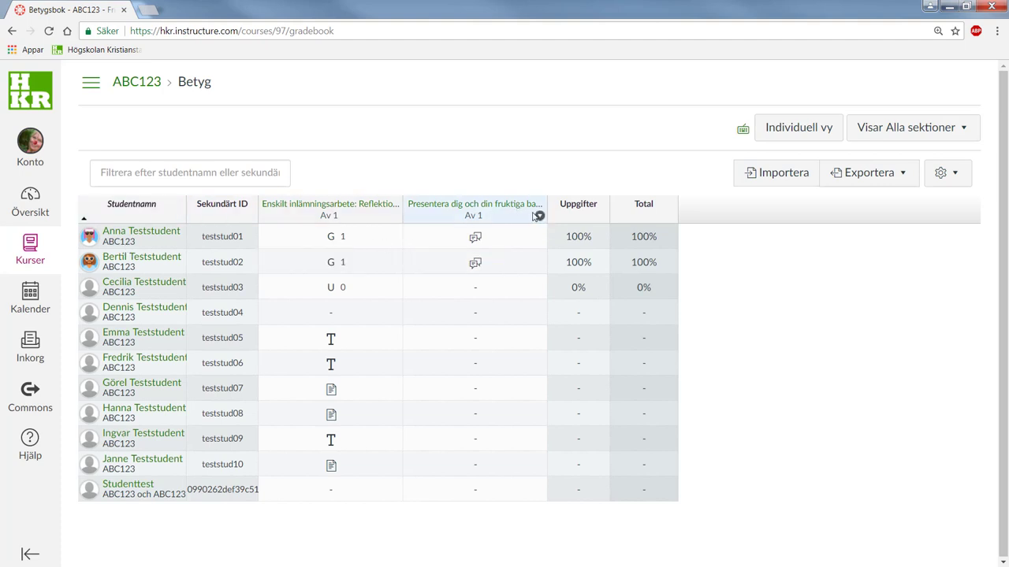
click(539, 216)
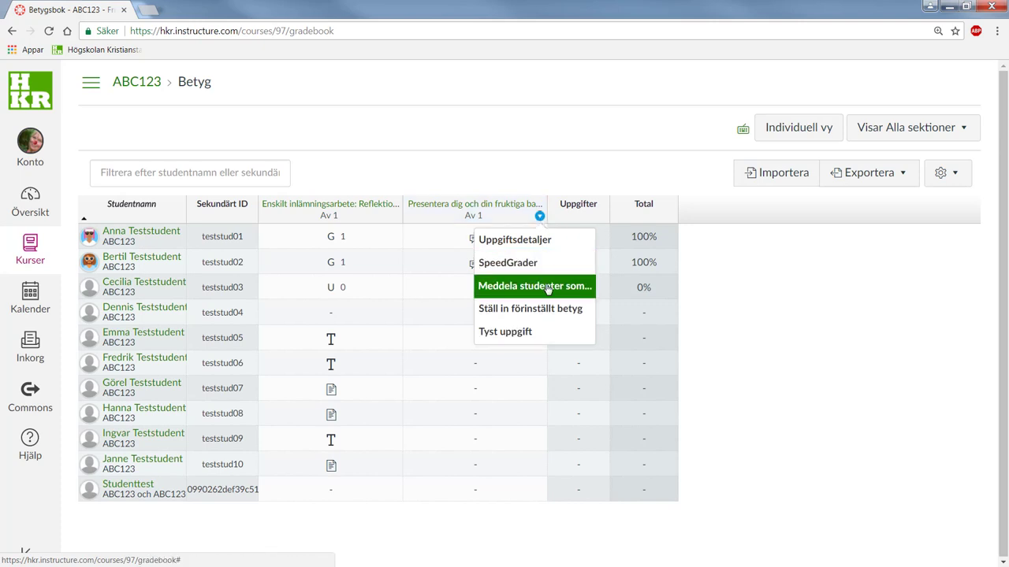
click(777, 291)
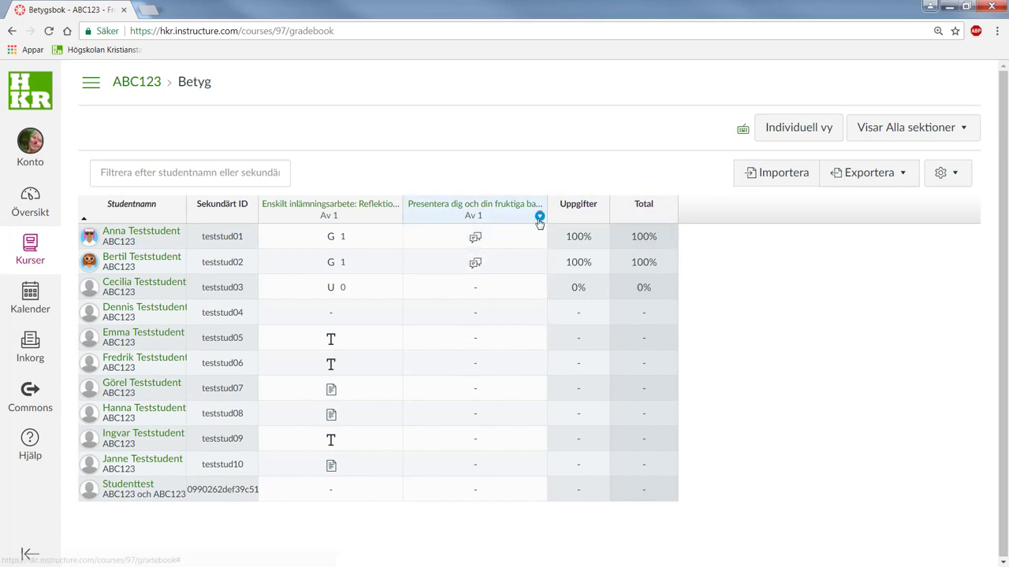
click(540, 217)
click(529, 262)
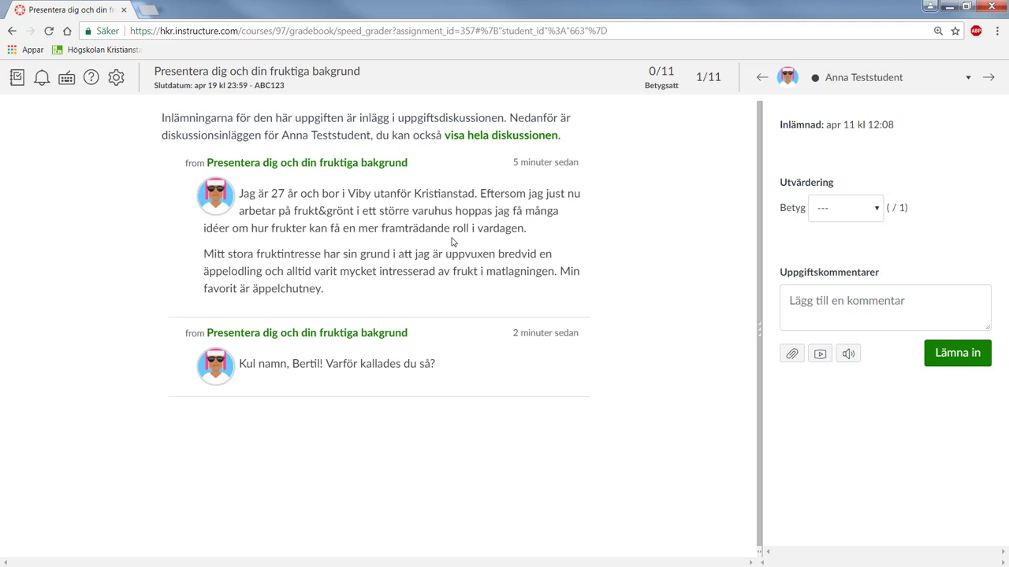
- Grade the first two students' discussion posts as Färdig and return to the gradebook
click(878, 209)
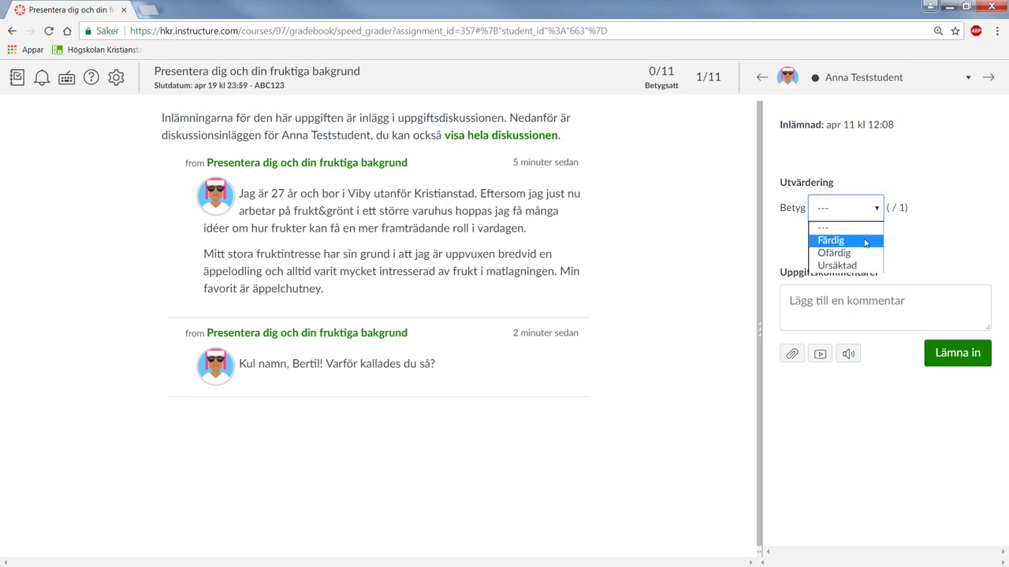
click(866, 242)
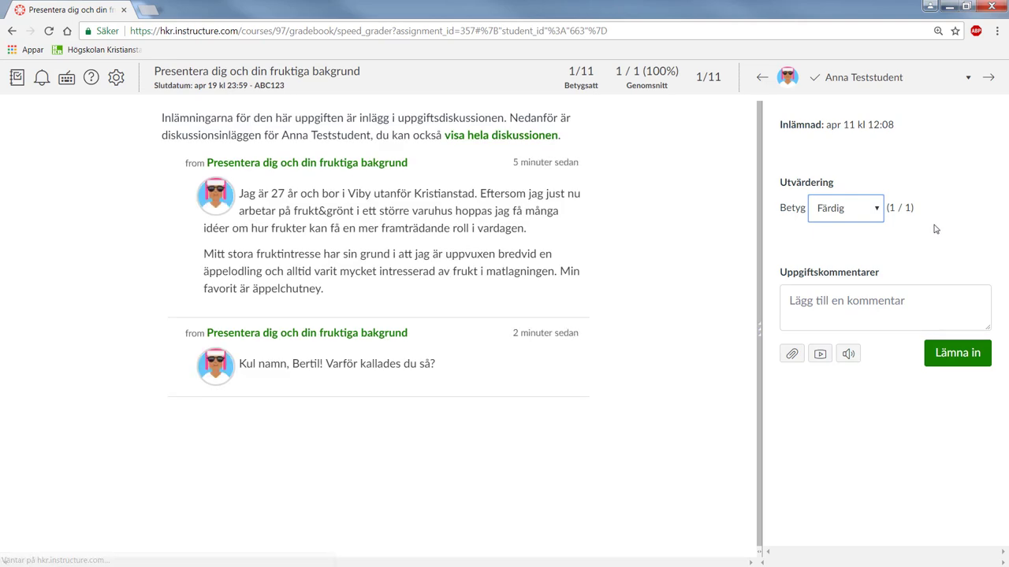
click(988, 77)
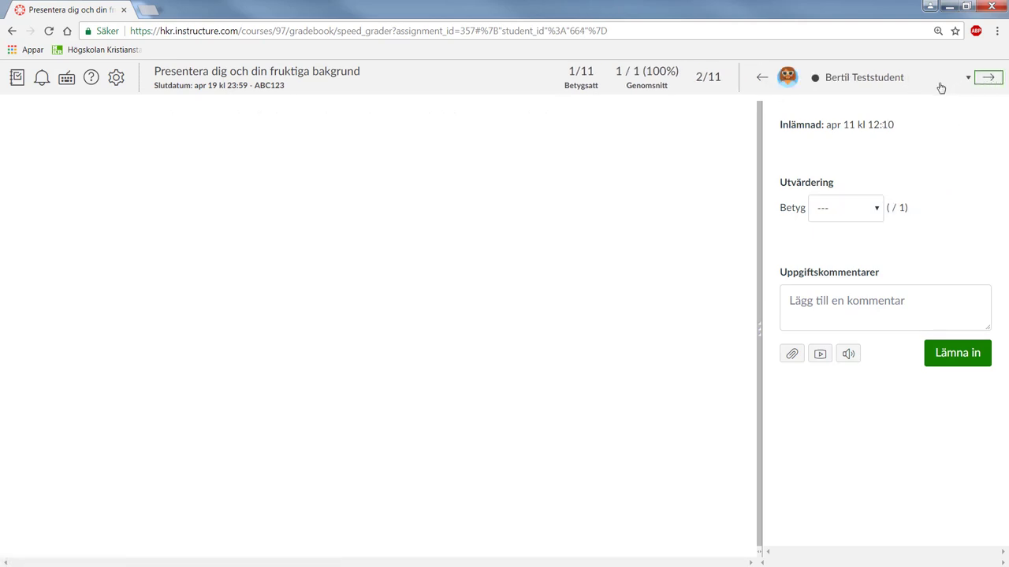
click(875, 213)
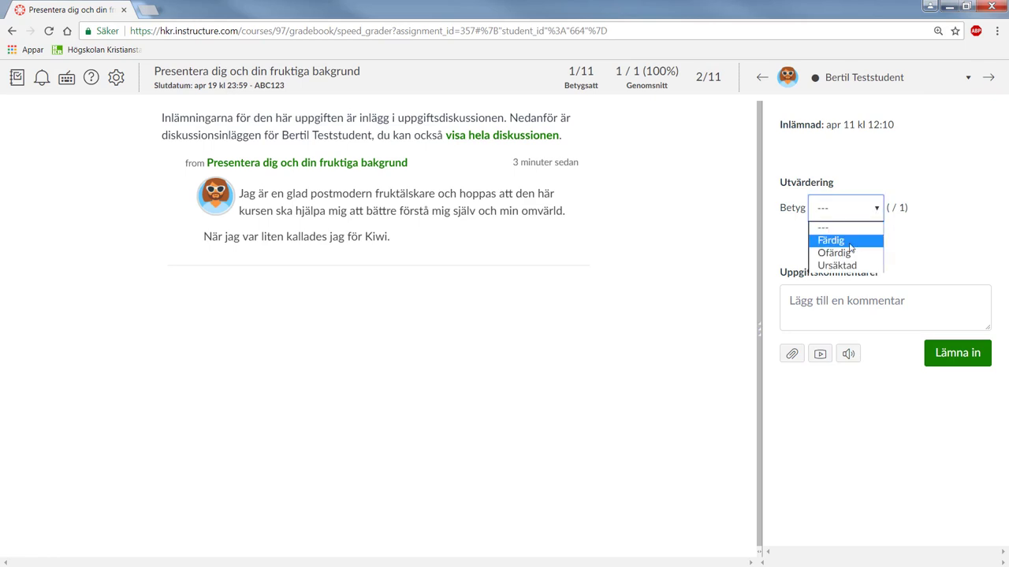
click(850, 240)
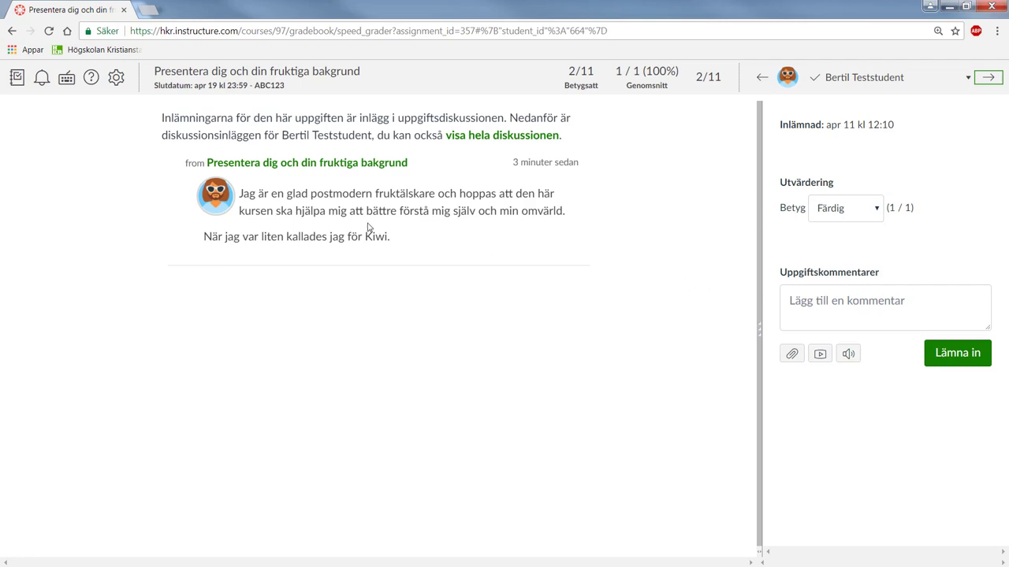
click(16, 79)
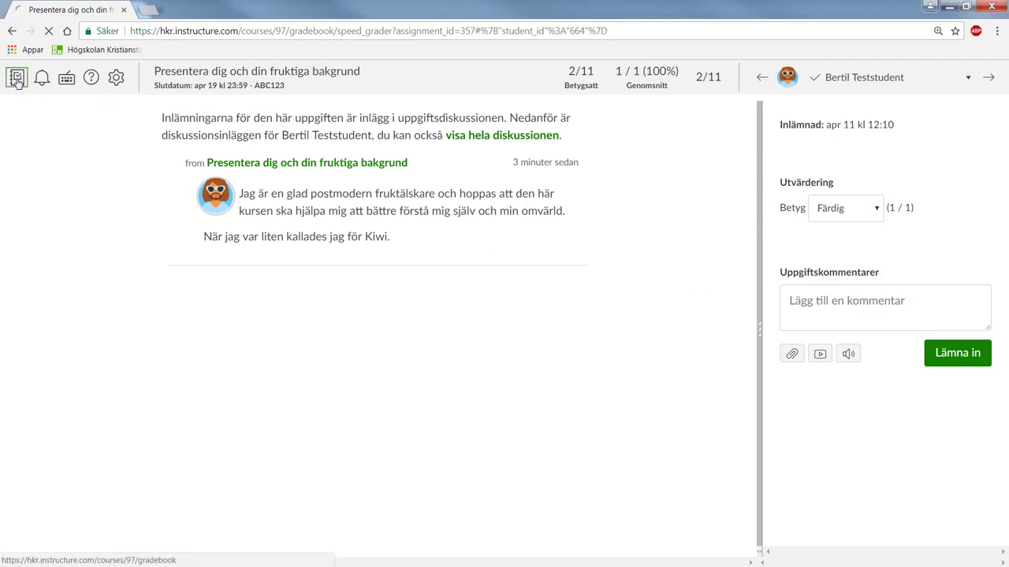